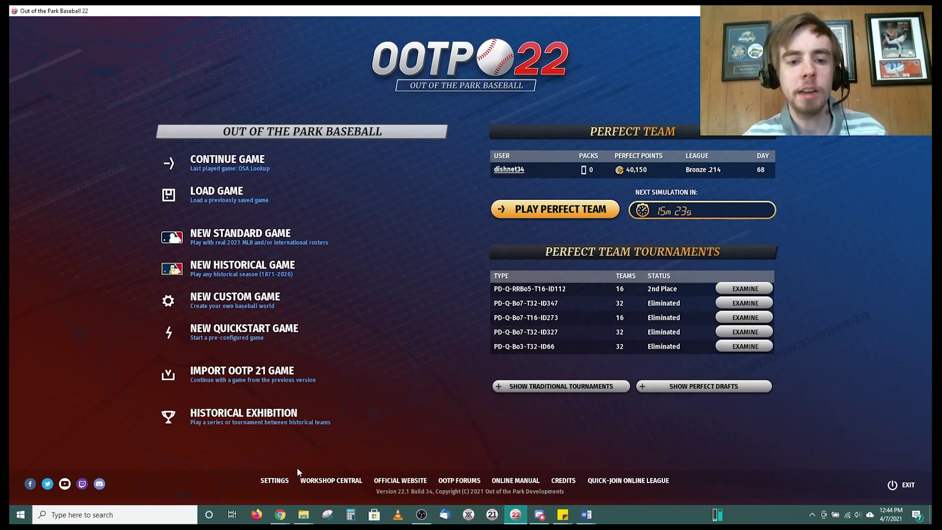
Step: Switch from the OOTP 22 main menu to the Chrome window showing the 'OOTP Mods - 3D Models' forum
mouse_move(280, 515)
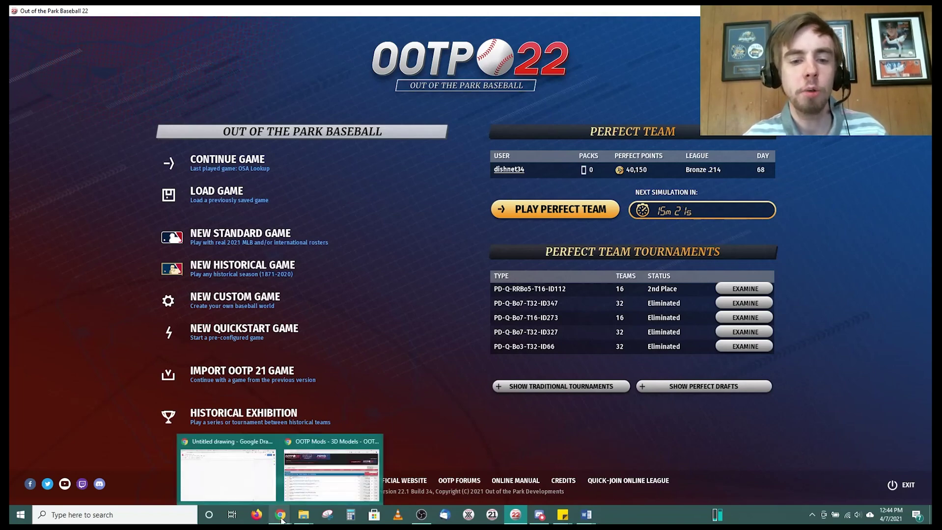
click(321, 478)
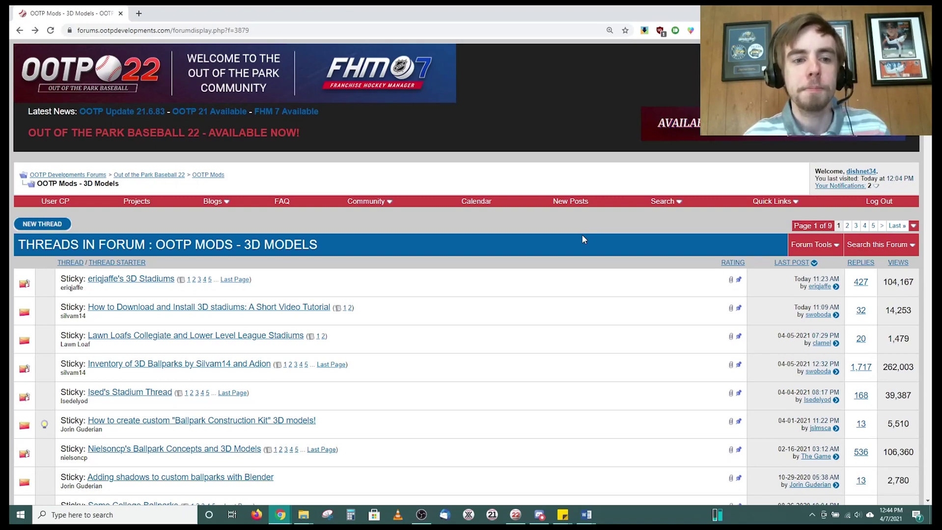
Step: Open the 'Inventory of 3D Ballparks' thread and start Cisco Field's download from Fictional Stadiums
scroll(583, 239, down, 4)
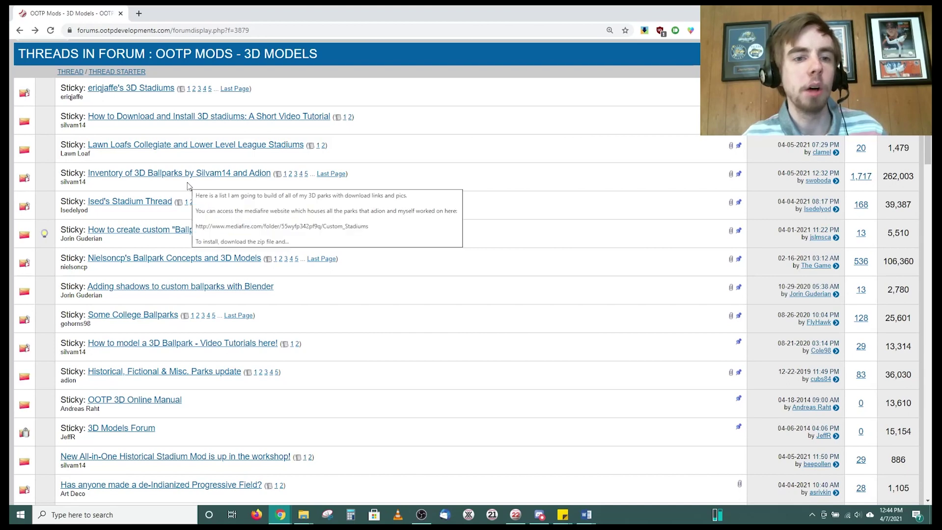
click(204, 175)
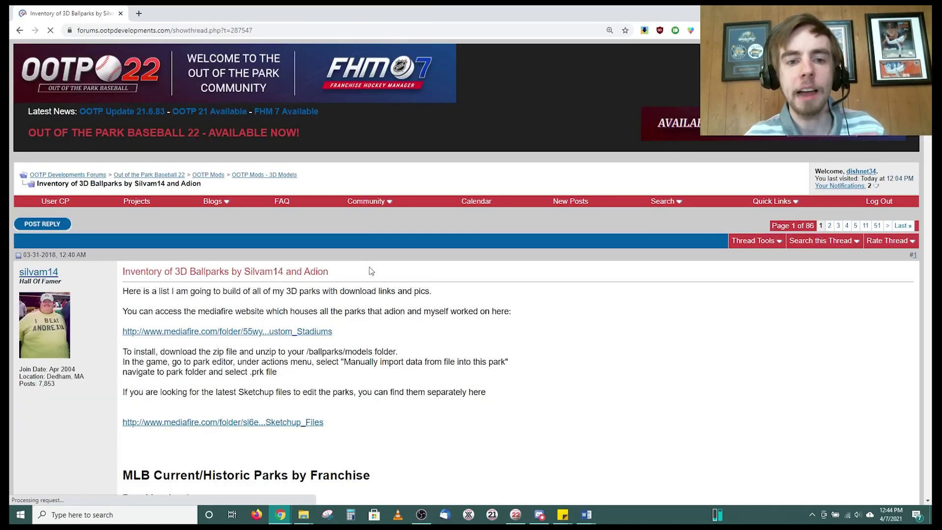
scroll(484, 288, down, 15)
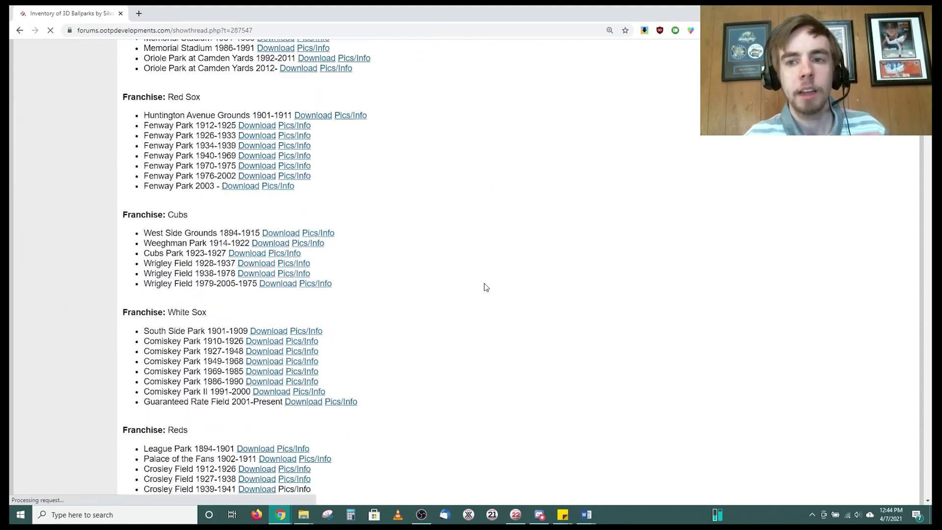
scroll(485, 288, down, 5)
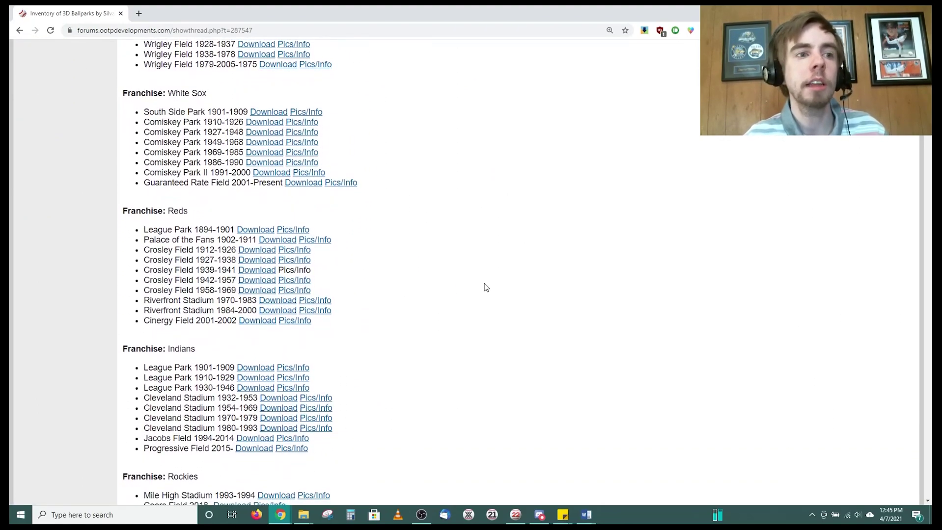
scroll(485, 287, down, 20)
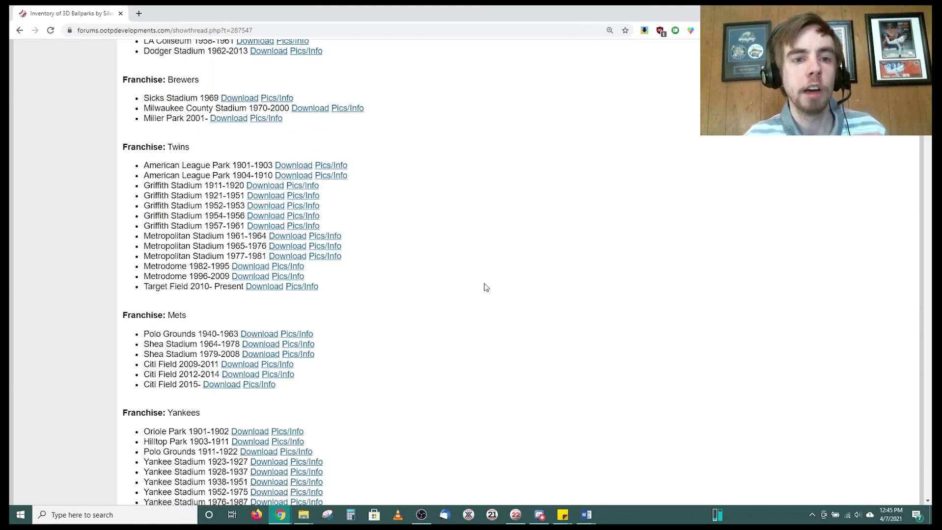
scroll(485, 287, down, 20)
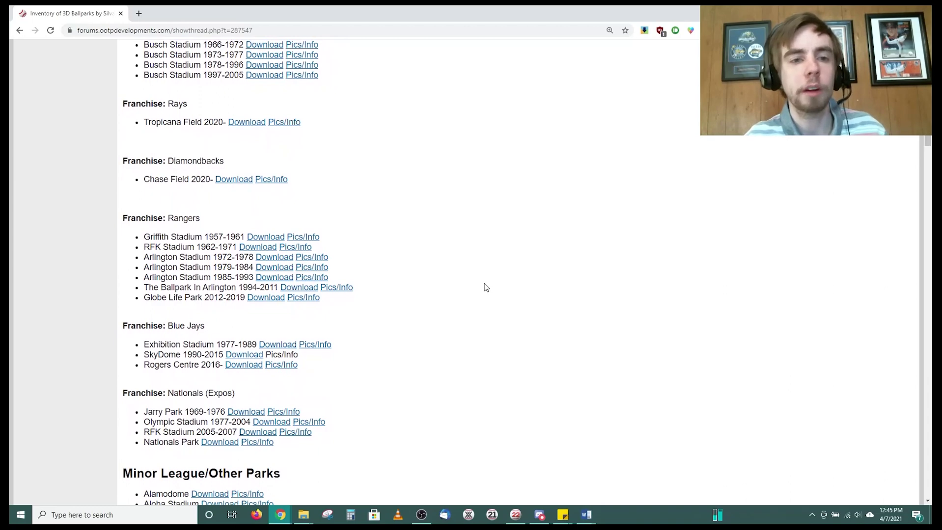
scroll(485, 288, down, 5)
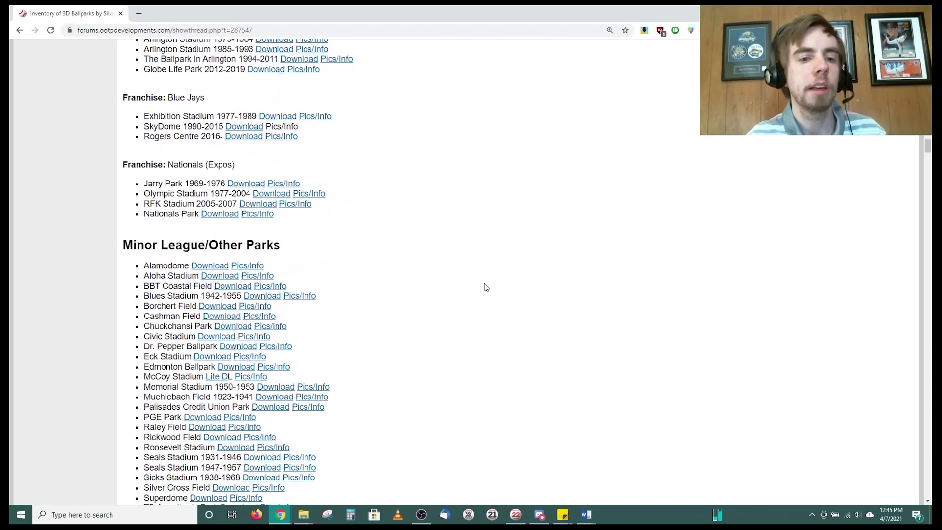
scroll(485, 287, down, 2)
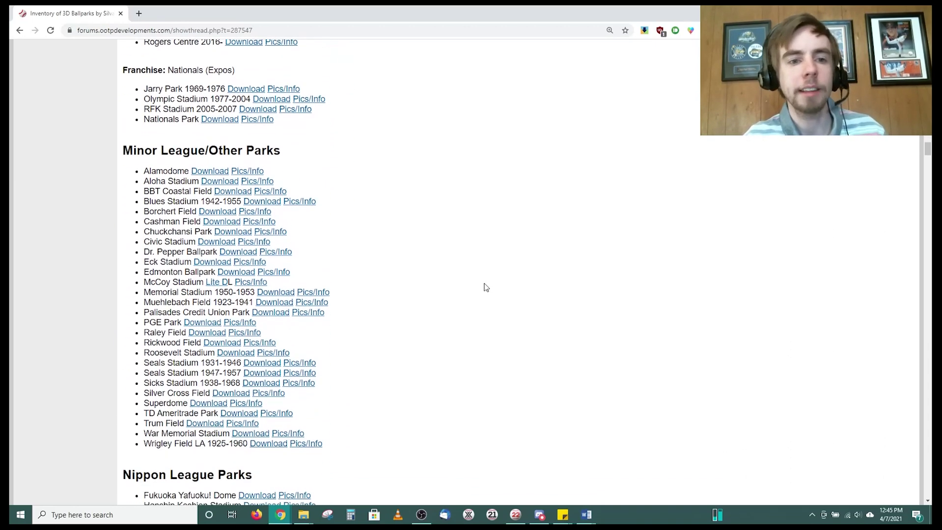
scroll(485, 288, down, 1)
scroll(485, 287, down, 7)
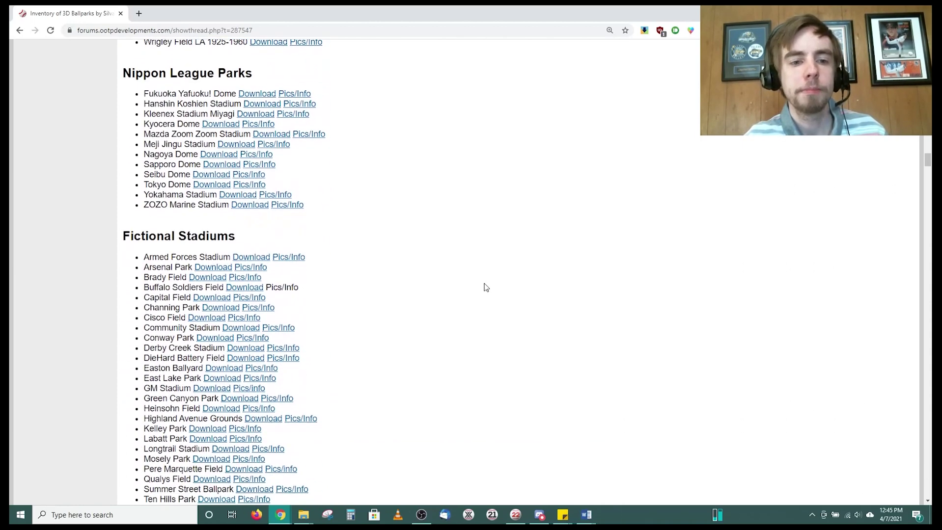
scroll(485, 287, down, 3)
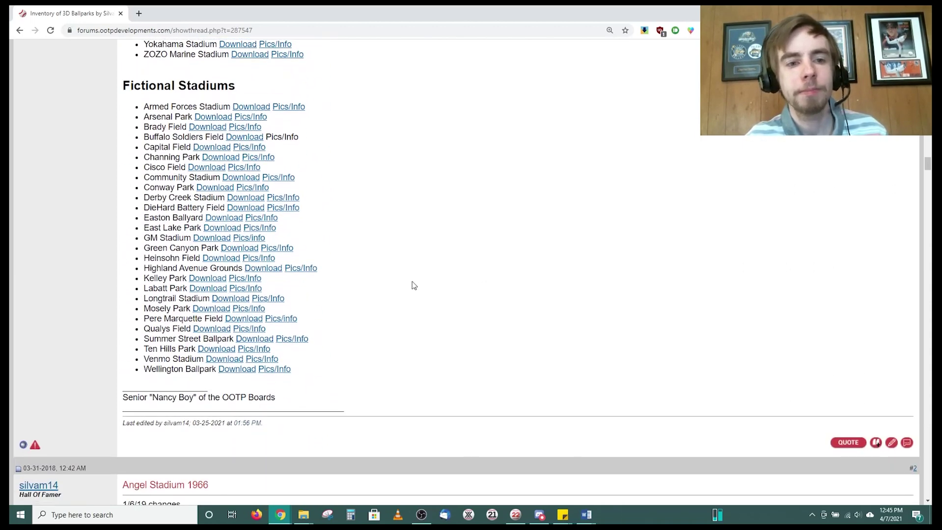
click(220, 169)
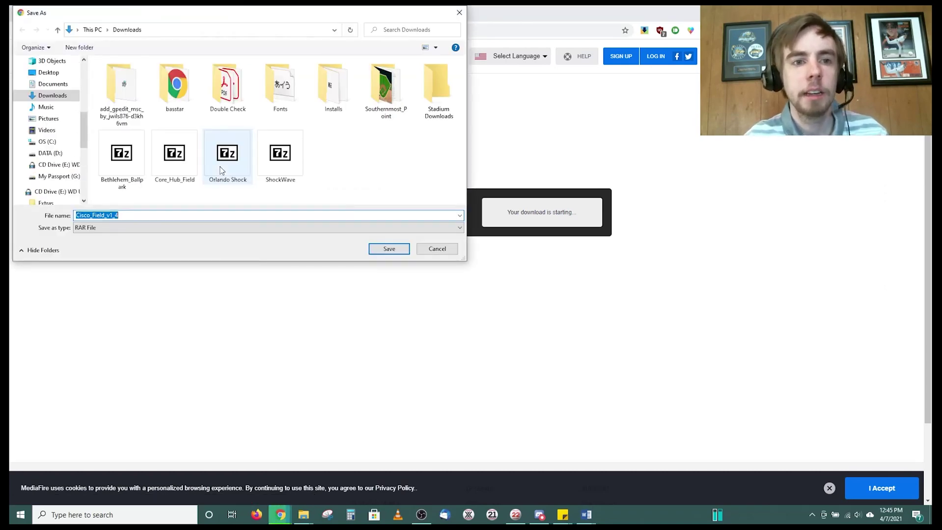
Step: Save Cisco_Field_v1_4 into Stadium Downloads and open its folder when the download finishes
double_click(438, 98)
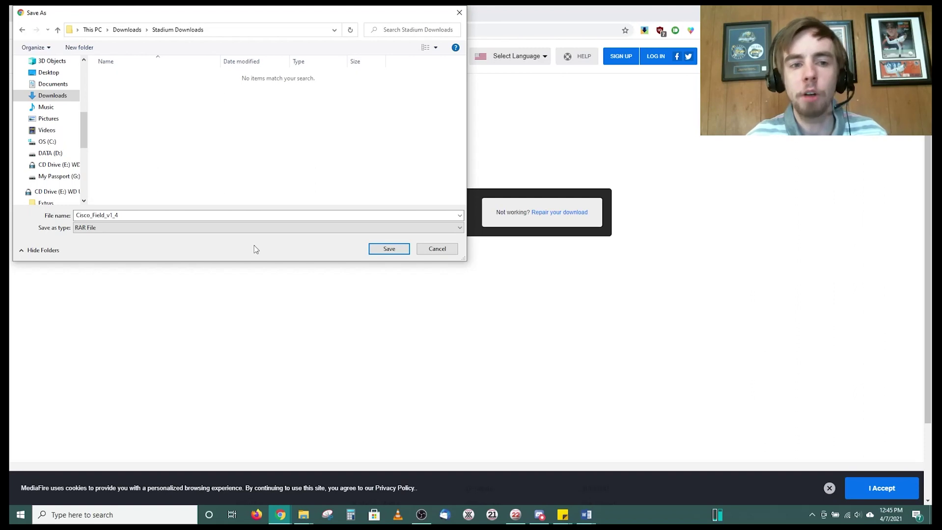
click(390, 251)
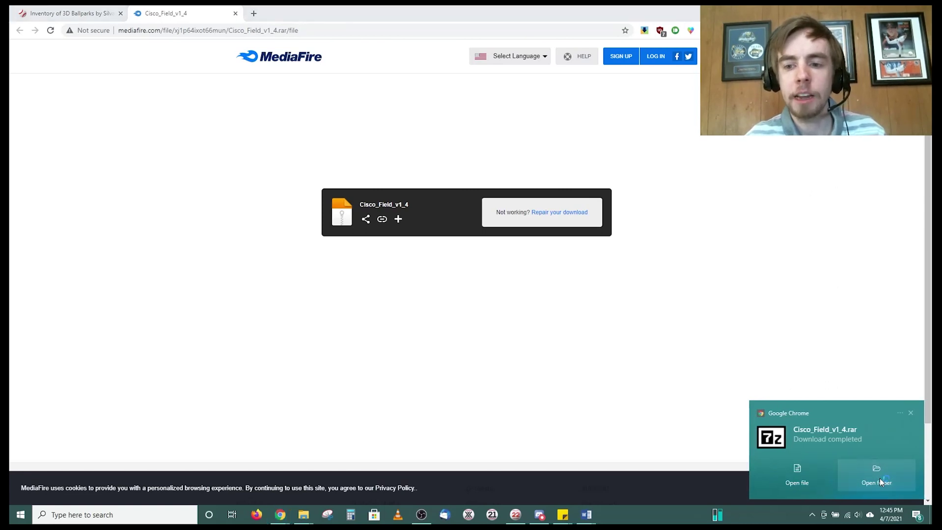
click(880, 479)
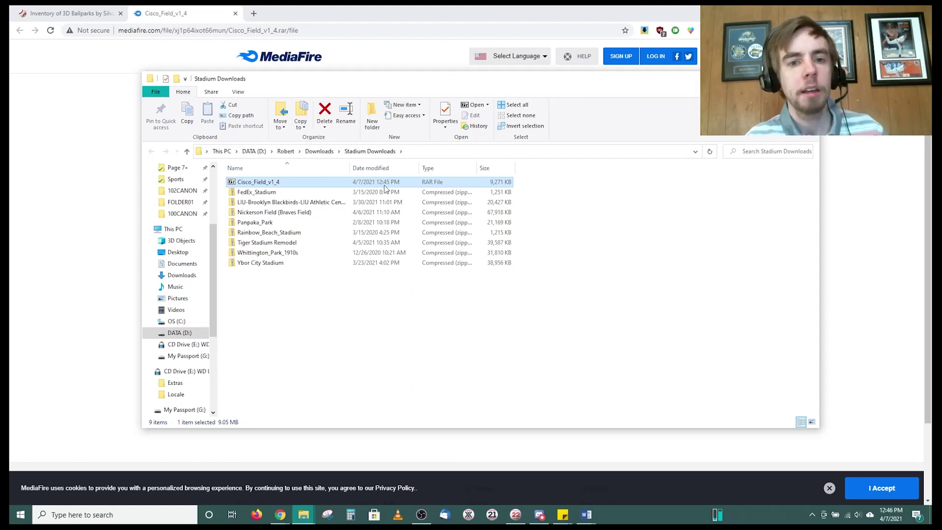
Step: Open Cisco_Field_v1_4.rar in 7-Zip, then show the Documents folder in Explorer
double_click(347, 184)
click(634, 193)
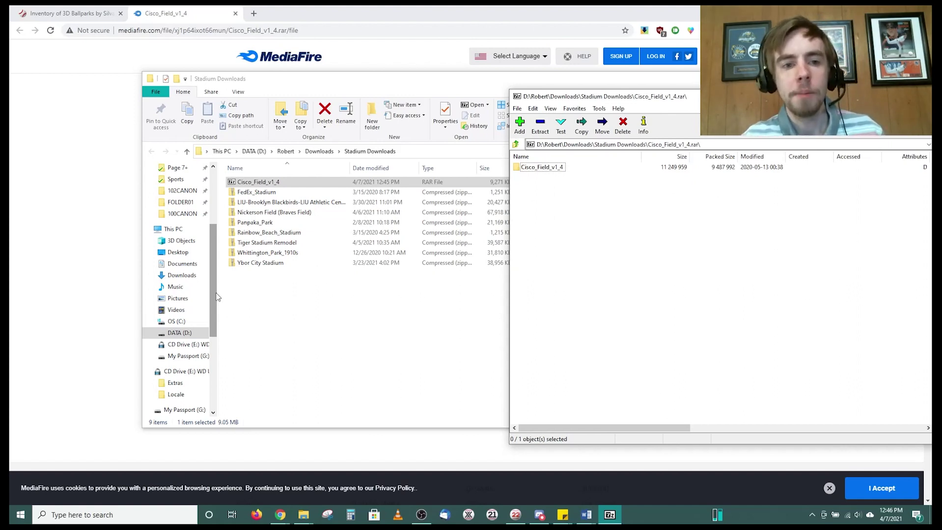
click(182, 263)
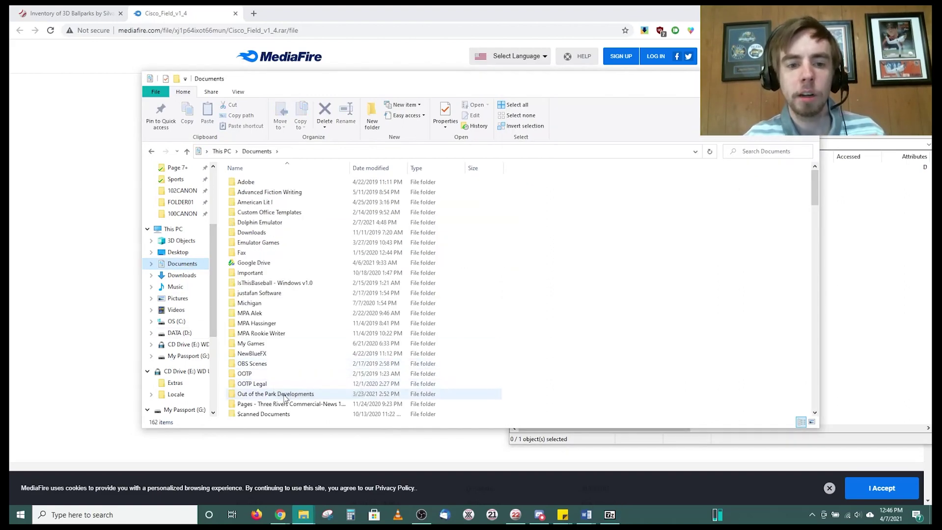
Step: Navigate Explorer to Out of the Park Developments > OOTP Baseball 22 > ballparks > models
double_click(277, 394)
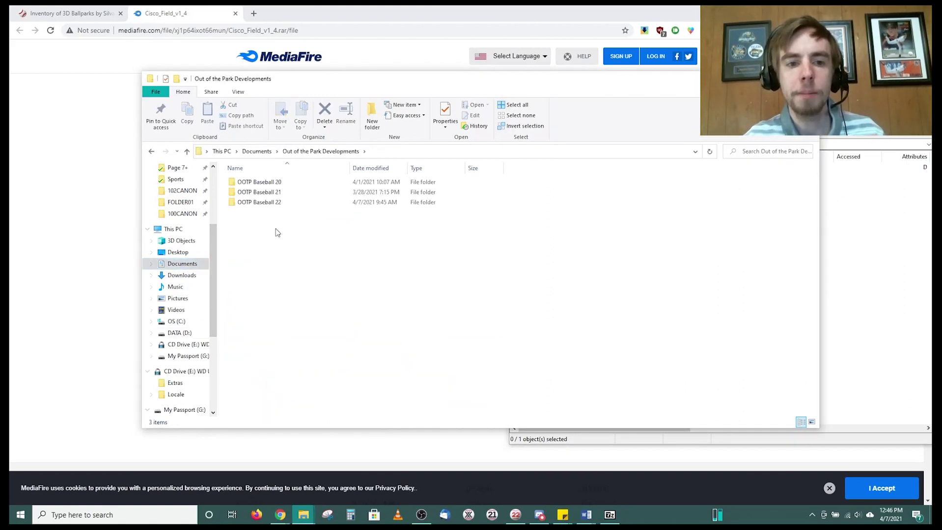
double_click(280, 203)
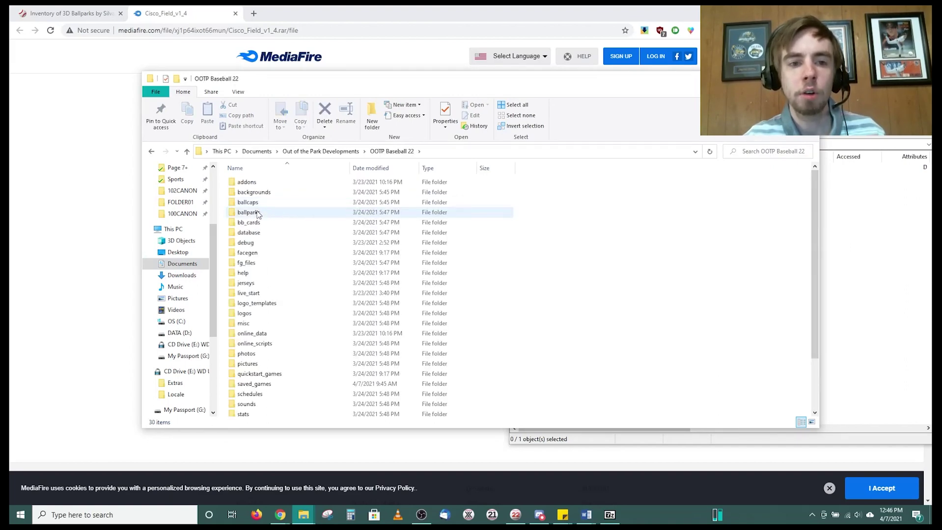
double_click(260, 212)
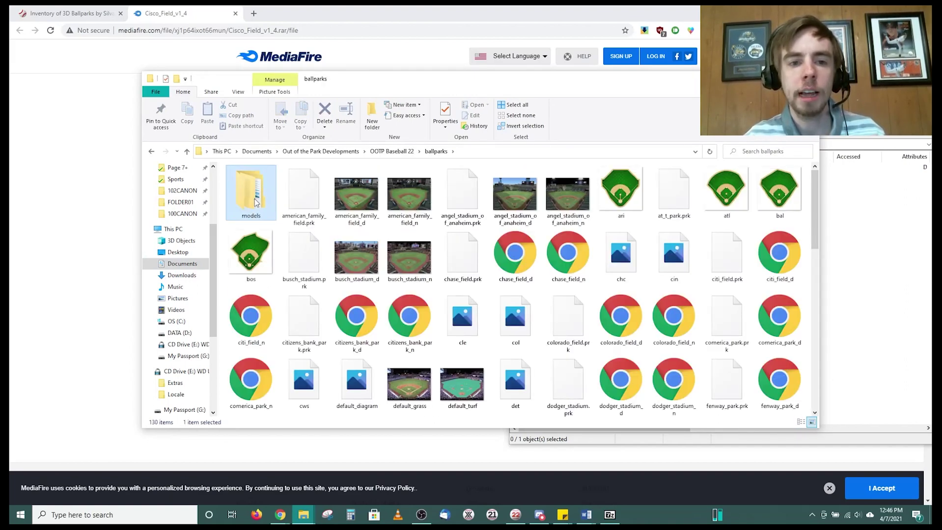
double_click(256, 203)
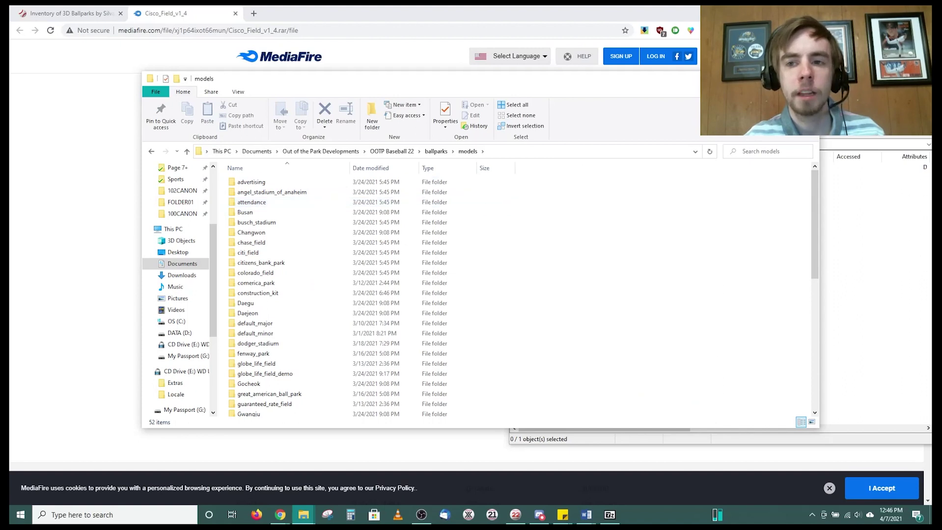
Step: Drag the Cisco_Field_v1_4 folder from 7-Zip into models and check its extracted files
click(874, 98)
drag(874, 98, 925, 96)
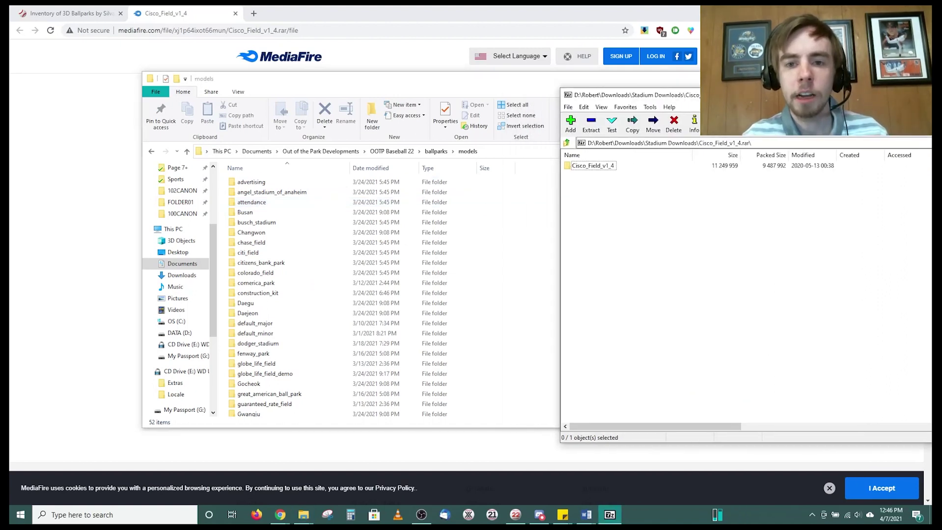
click(606, 167)
drag(595, 169, 574, 170)
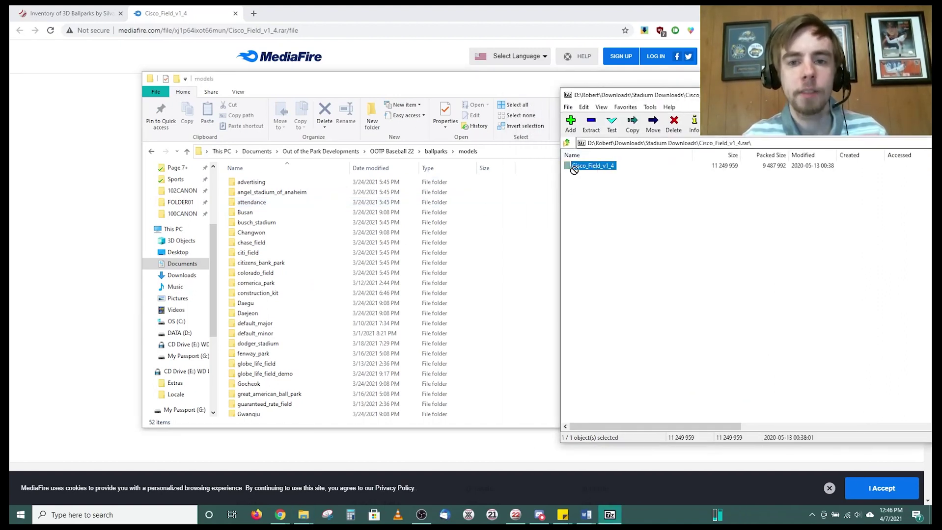
drag(547, 203, 535, 237)
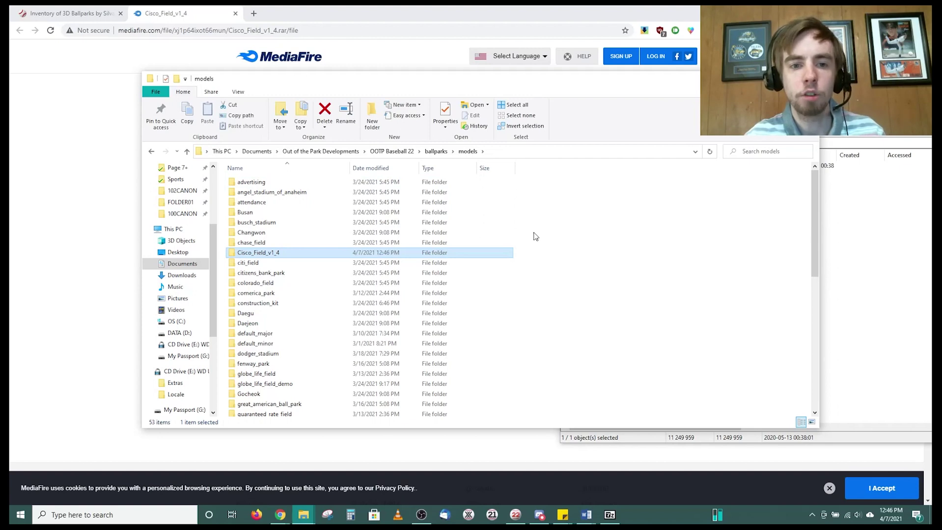
double_click(418, 257)
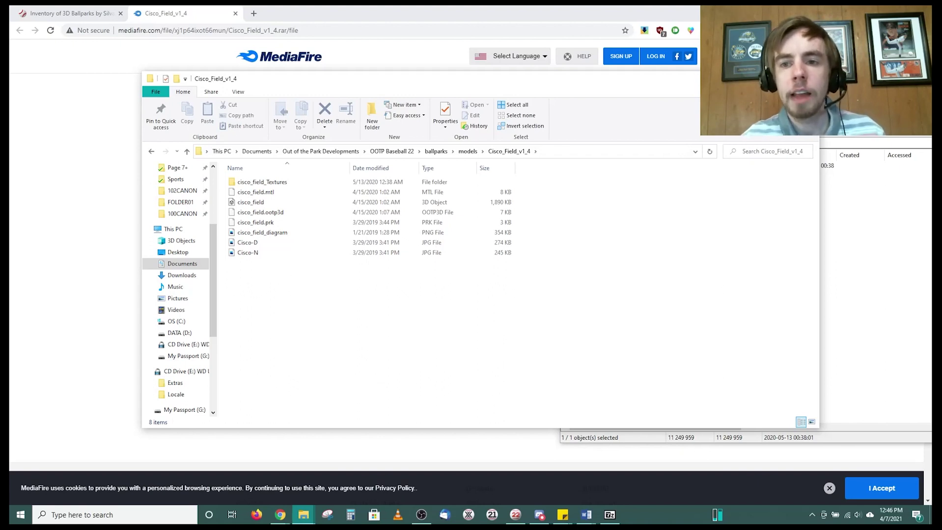
key(alt+Tab)
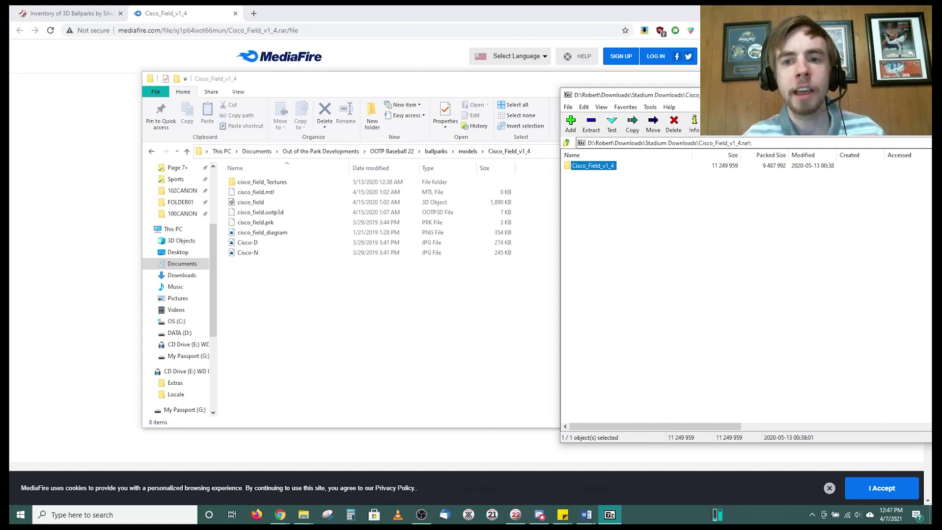
Step: Go back through the folder history to the Stadium Downloads folder
click(150, 152)
click(150, 152)
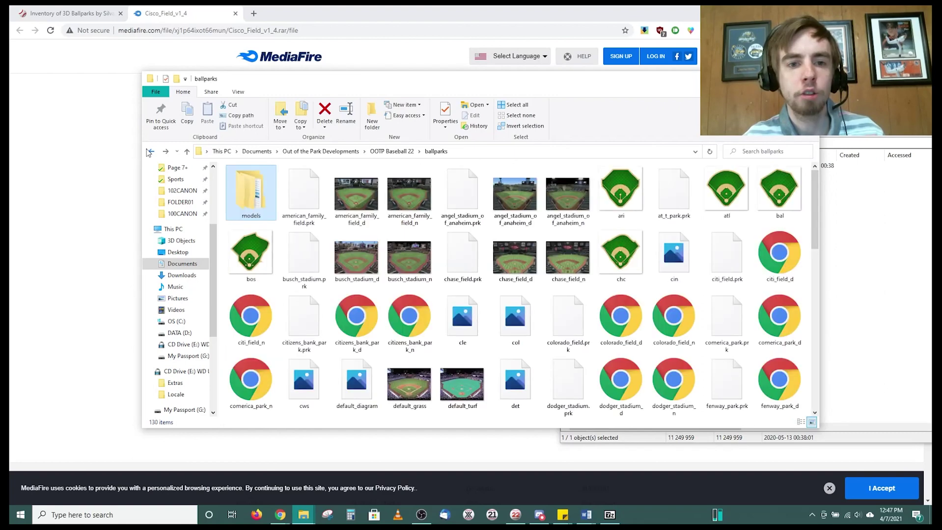
click(150, 151)
click(150, 152)
click(150, 152)
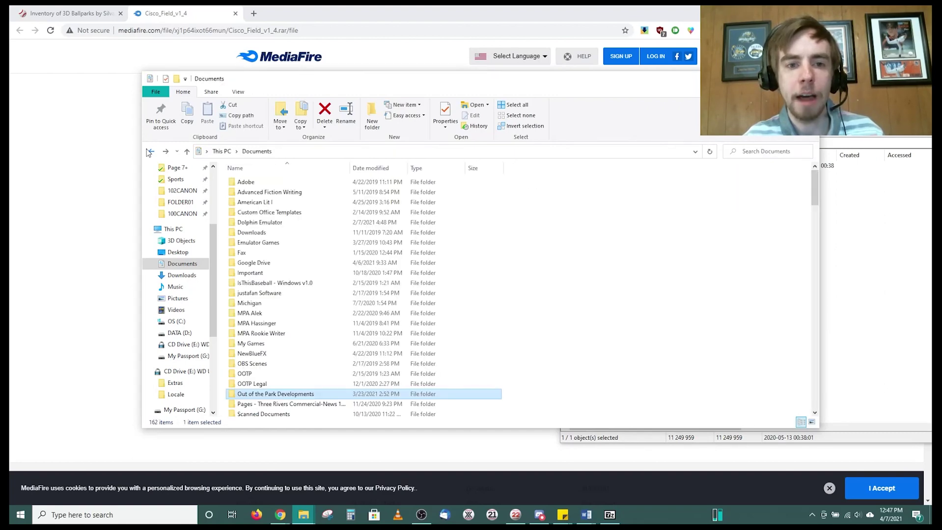
click(150, 152)
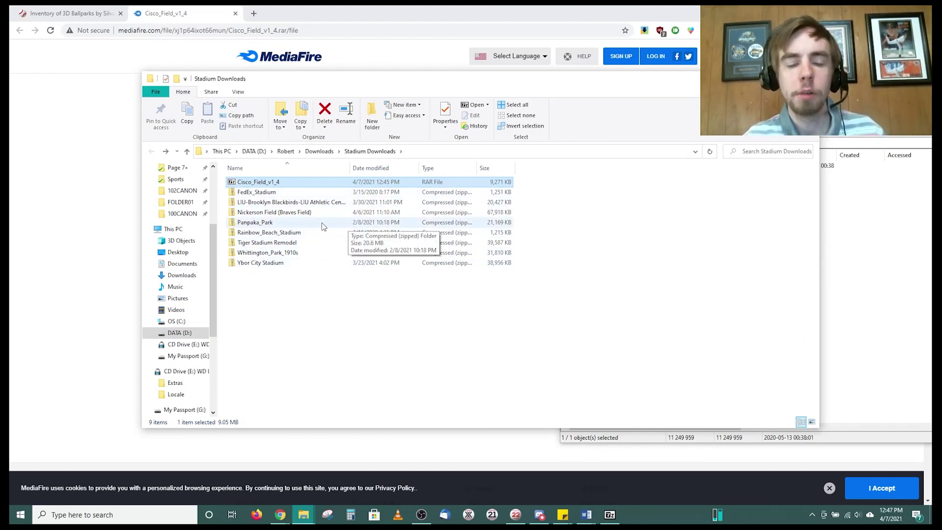
Step: Extract all of the Nickerson Field (Braves Field) zip into the ballparks\models folder
click(293, 216)
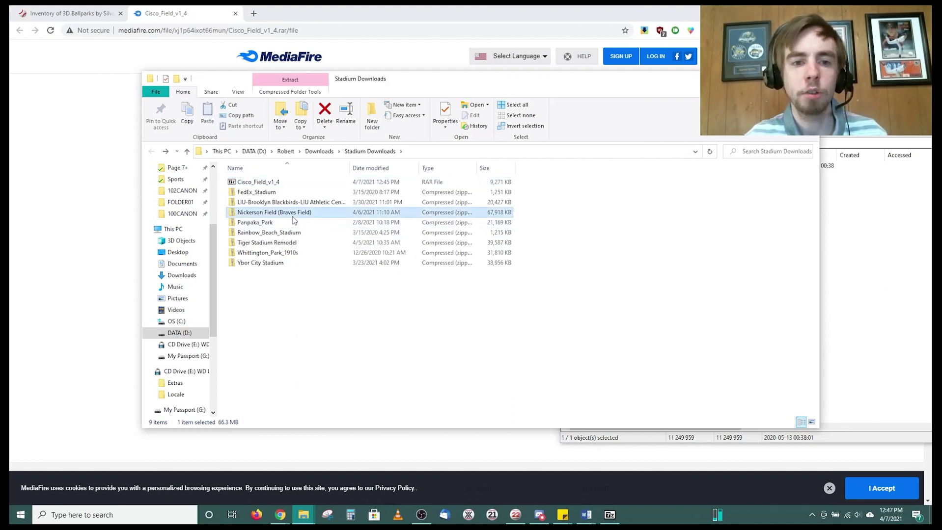
right_click(320, 212)
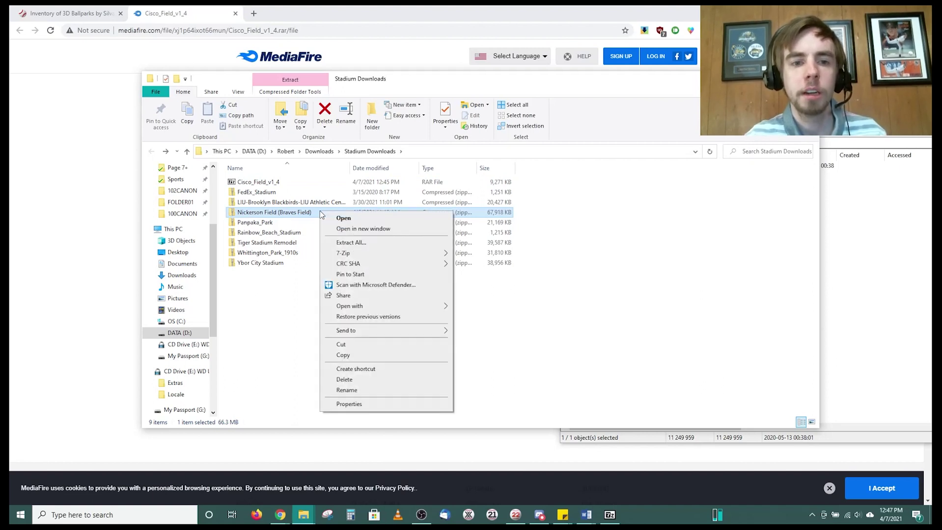
click(356, 242)
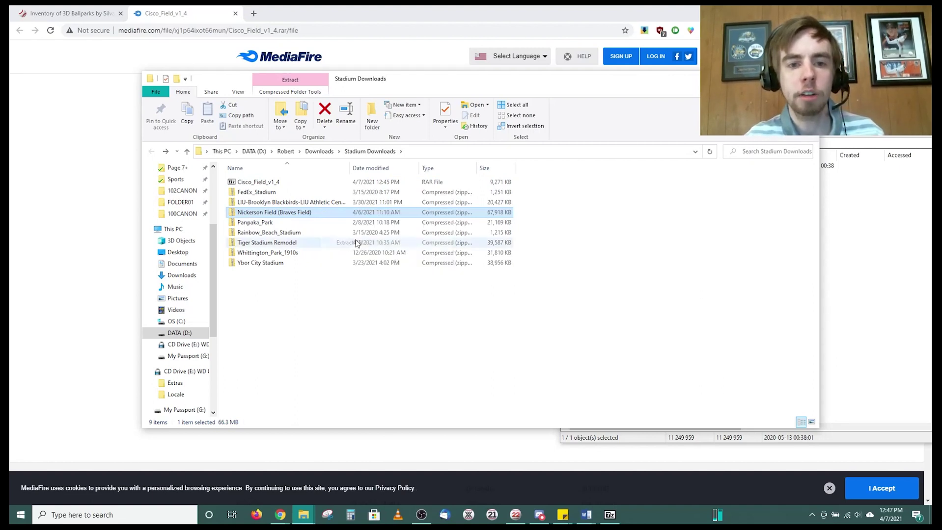
click(576, 217)
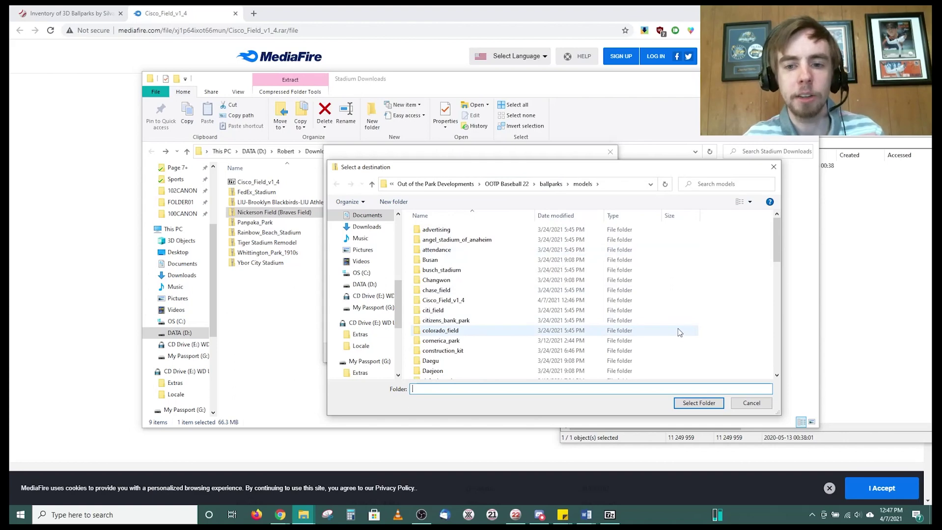
click(698, 403)
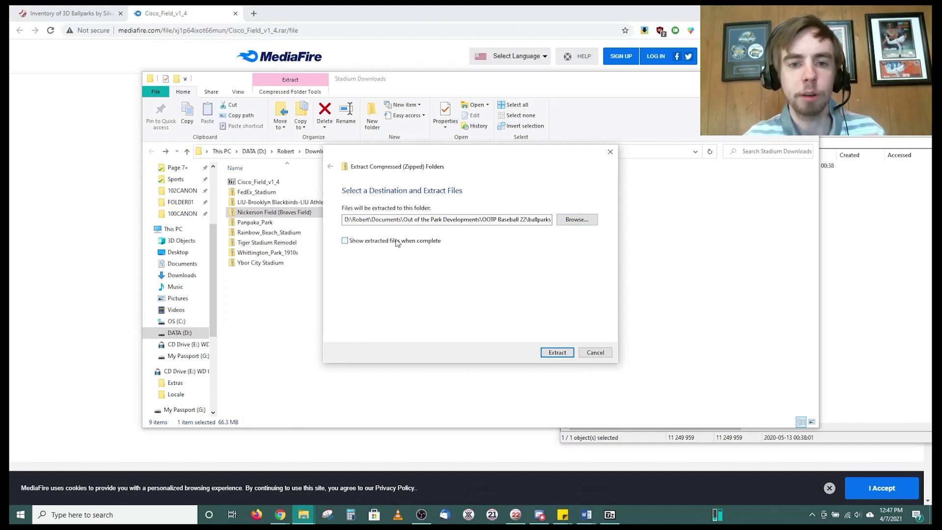
click(556, 353)
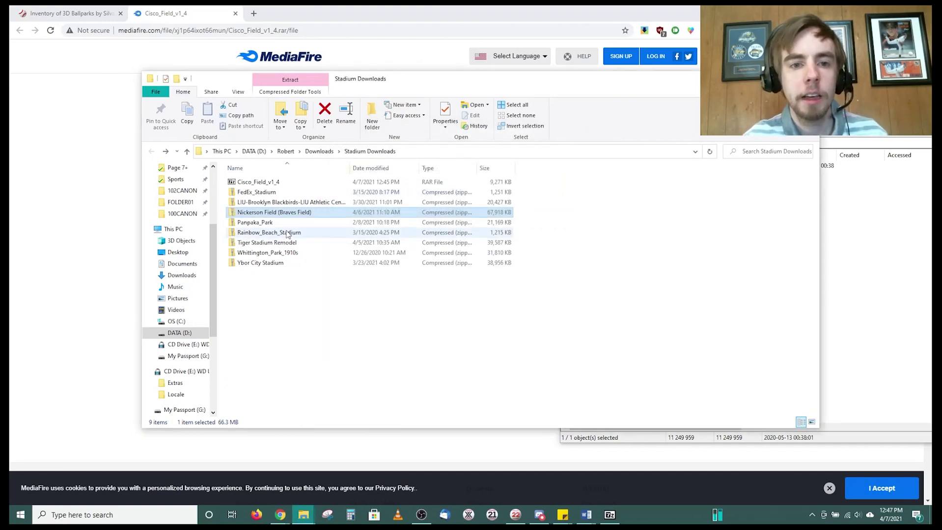
click(177, 152)
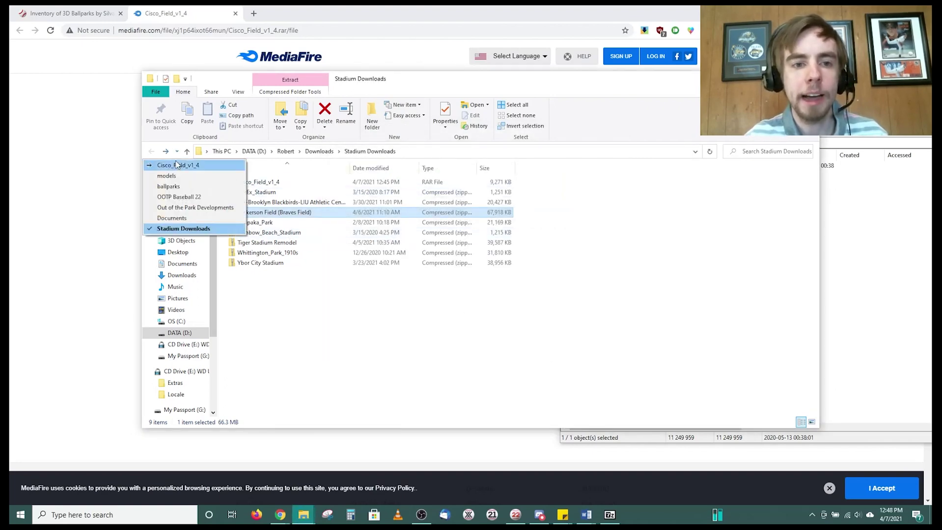